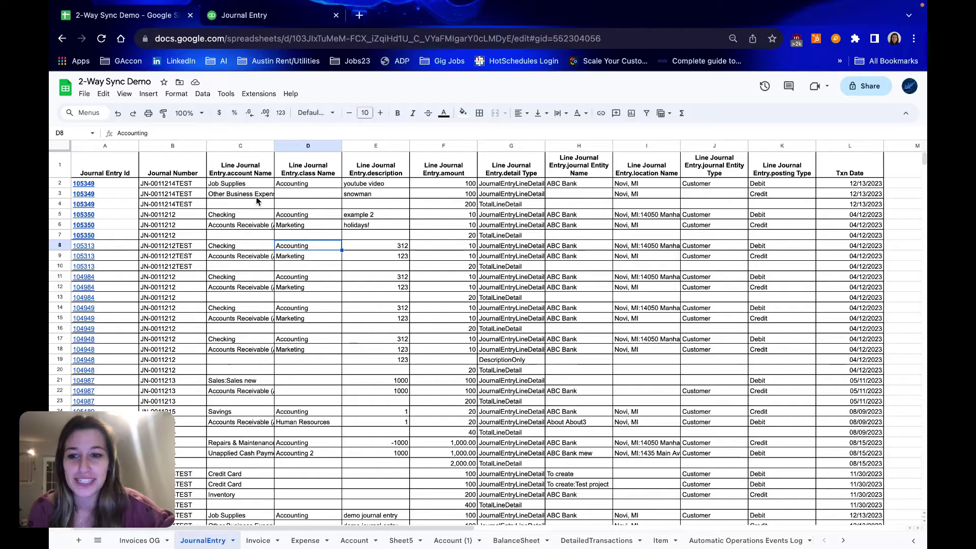
Inspect journal entry JN-0011214TEST and its 105349/105350 links, then select the youtube video description
{"action": "left_click", "coordinate": [148, 184]}
{"action": "left_click", "coordinate": [107, 183]}
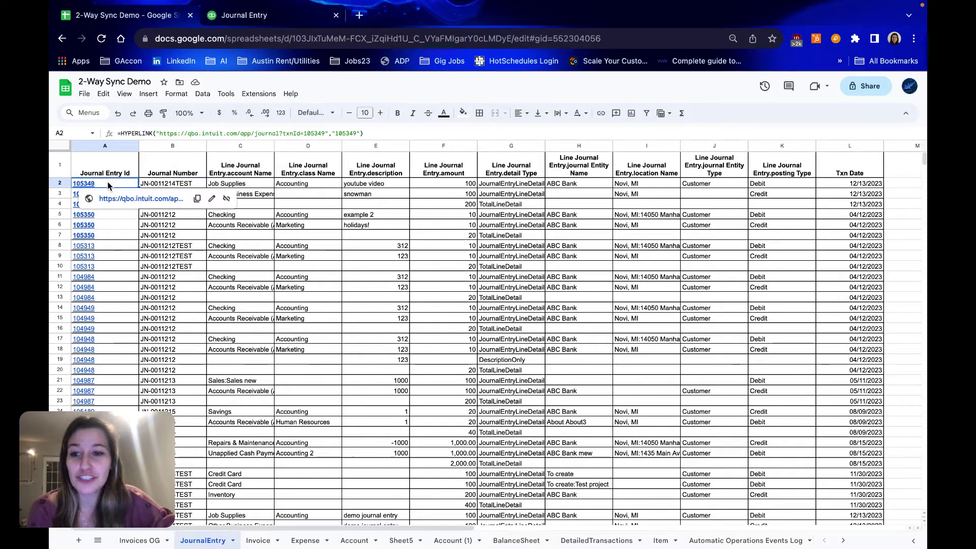
{"action": "left_click", "coordinate": [110, 217]}
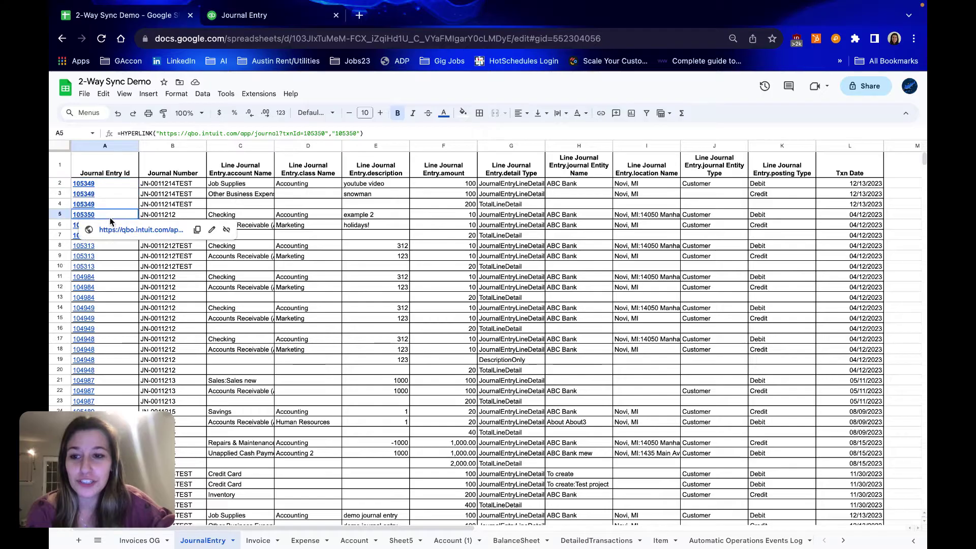
{"action": "left_click", "coordinate": [178, 187]}
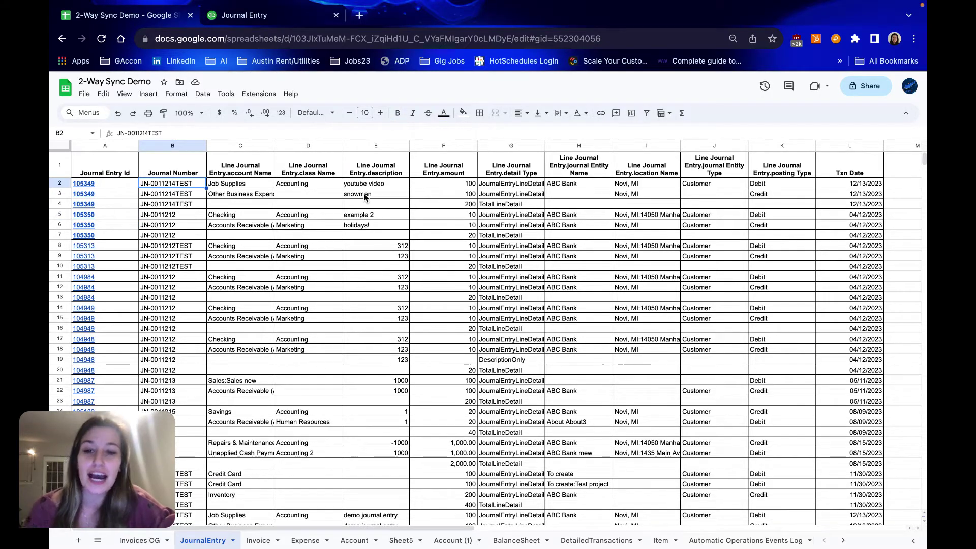
{"action": "left_click", "coordinate": [376, 184]}
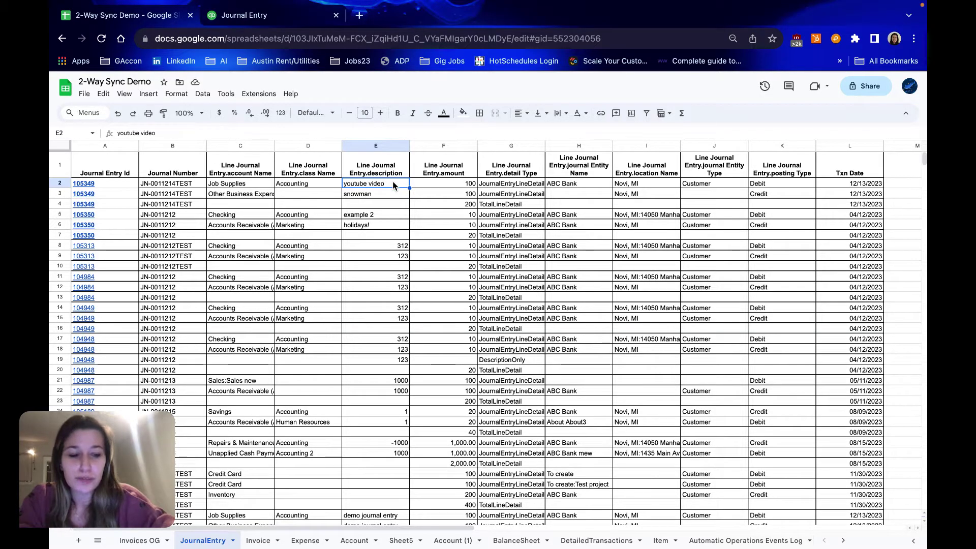
Replace the descriptions in E2, E3 and E5 with 'holiday time', 'presents!!' and 'snowman'
{"action": "key", "text": "Delete"}
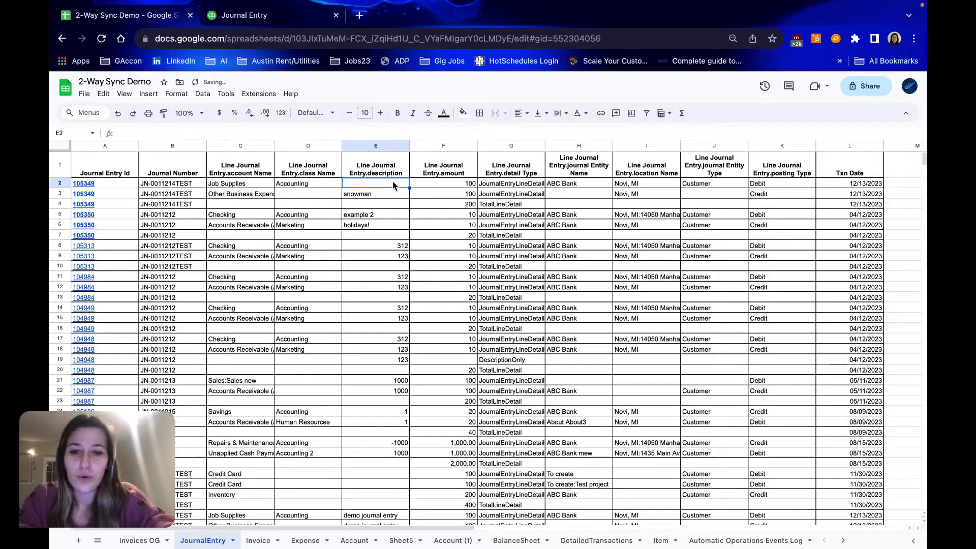
{"action": "type", "text": "holiday time"}
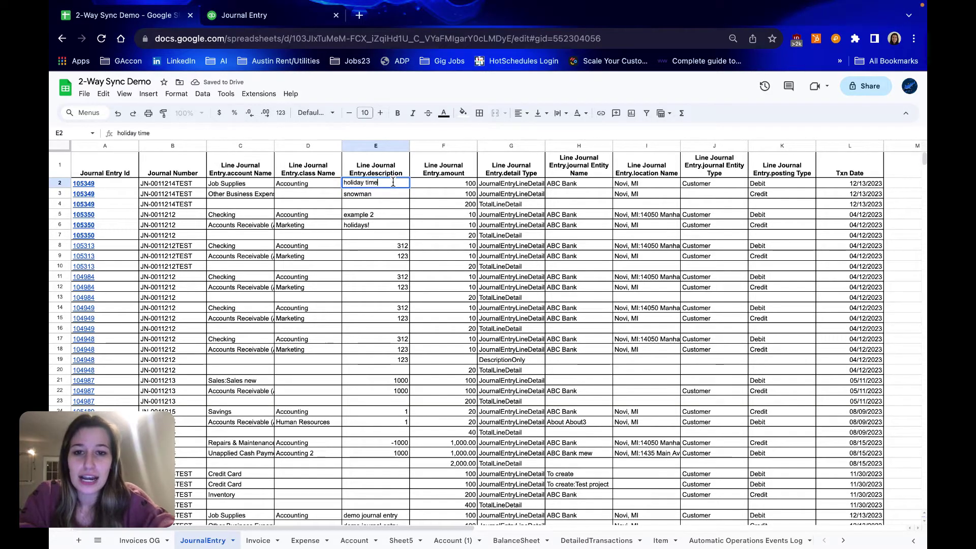
{"action": "key", "text": "Return"}
{"action": "type", "text": "present"}
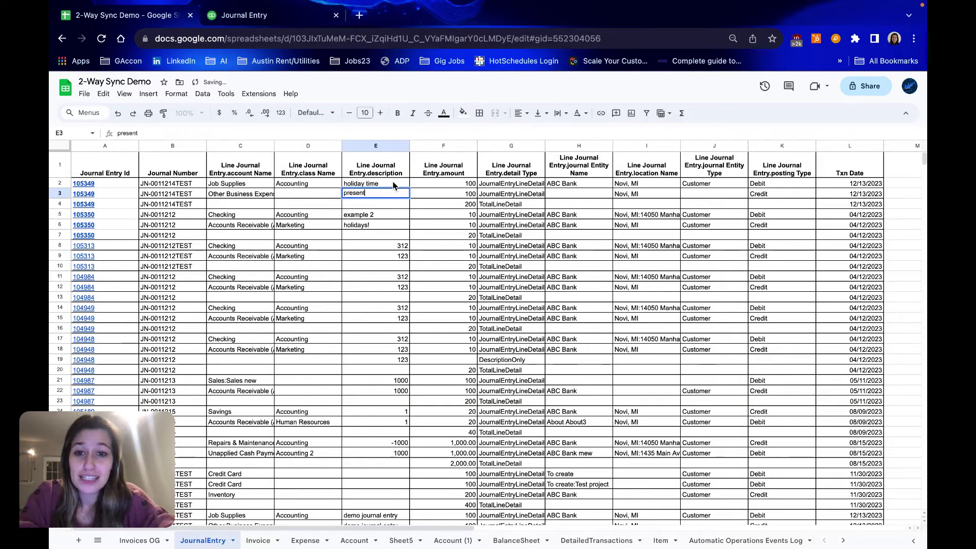
{"action": "type", "text": "s!!"}
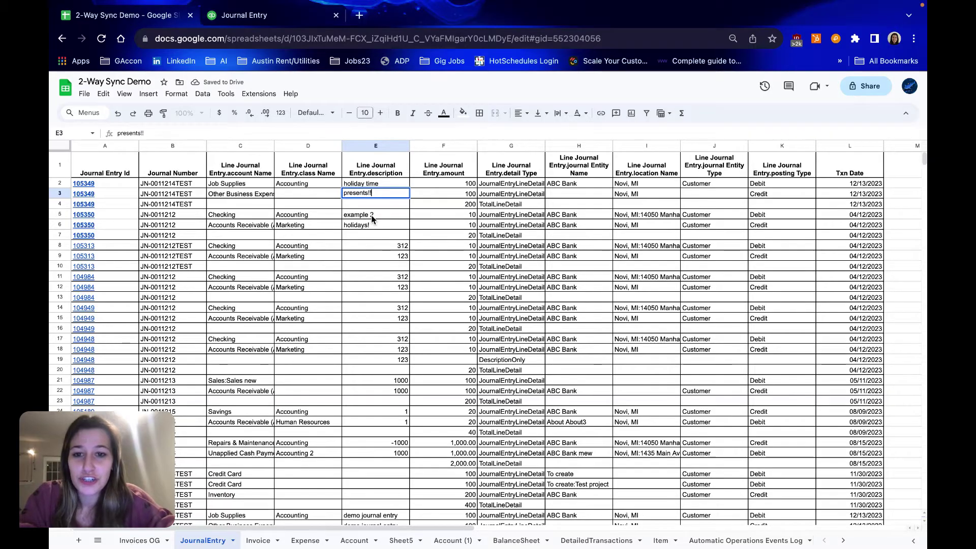
{"action": "left_click", "coordinate": [386, 215]}
{"action": "type", "text": "sn"}
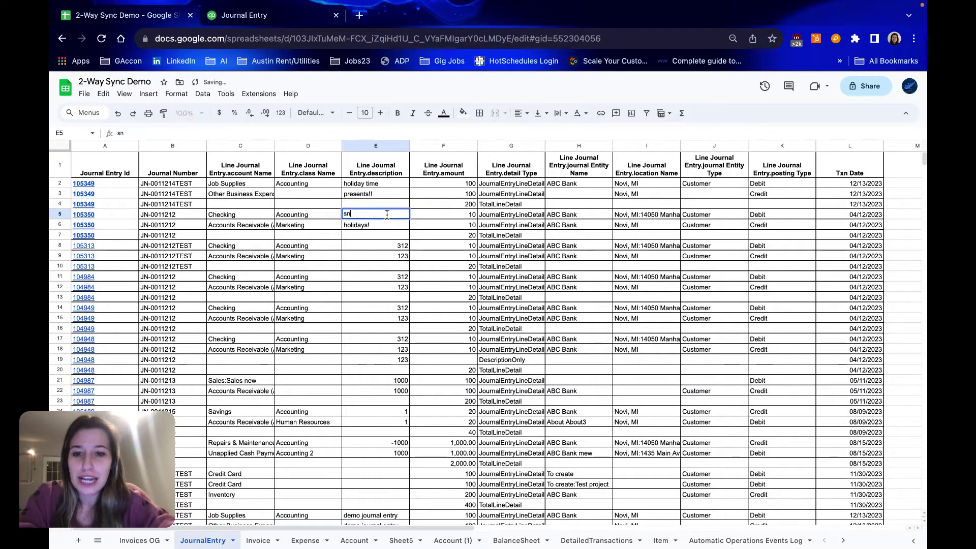
{"action": "type", "text": "owman"}
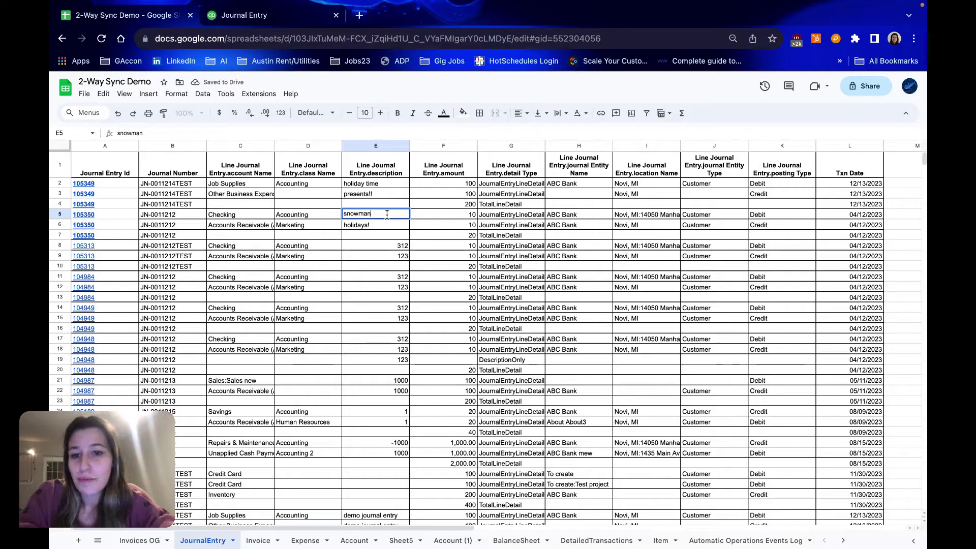
{"action": "key", "text": "Return"}
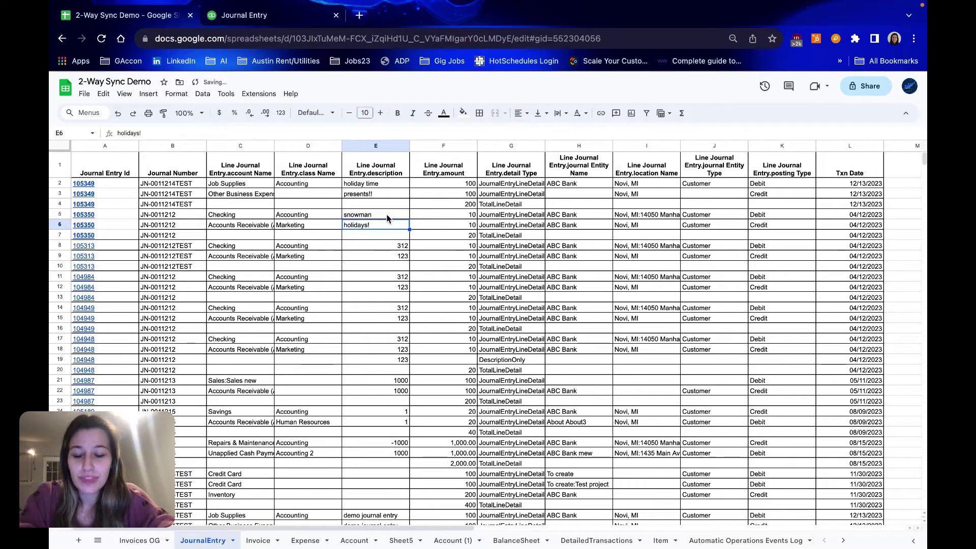
Set E6 to 'christmas trees with lights' and confirm QuickBooks still shows 'youtube video'
{"action": "type", "text": "christmas tr"}
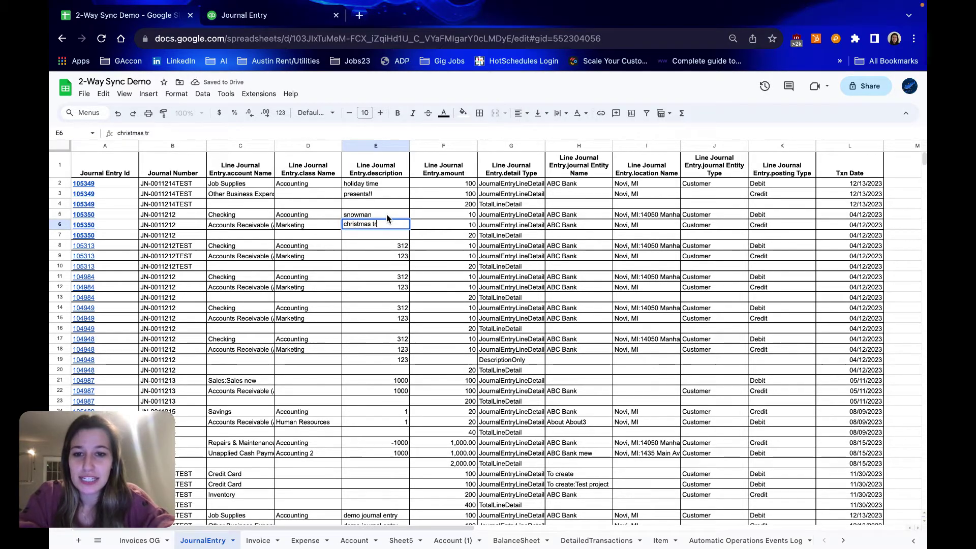
{"action": "type", "text": "ees with lgi"}
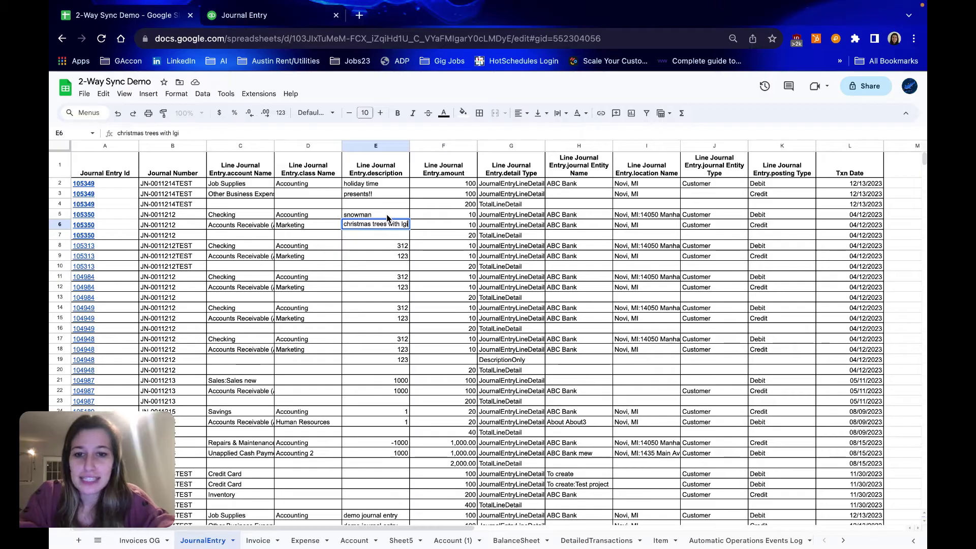
{"action": "key", "text": "BackSpace"}
{"action": "key", "text": "BackSpace"}
{"action": "type", "text": "ights"}
{"action": "key", "text": "Return"}
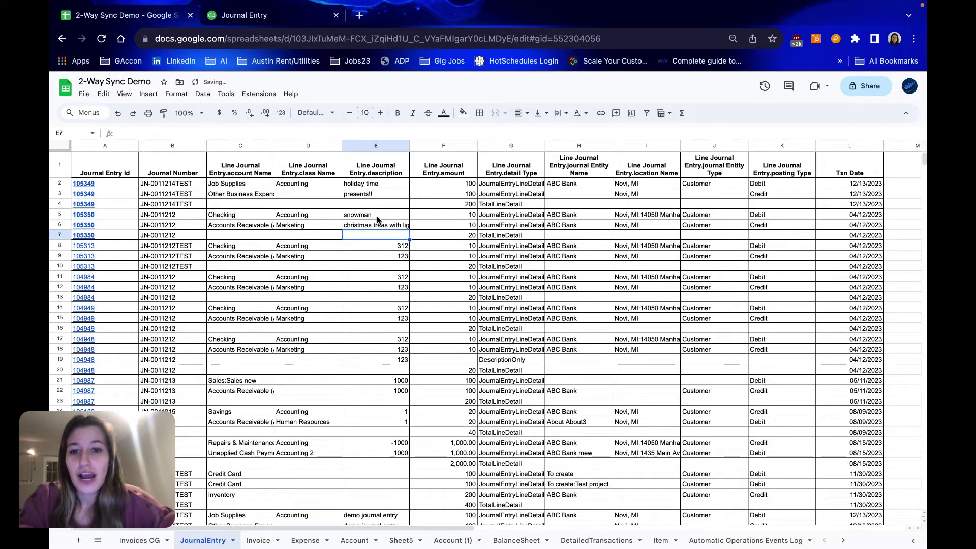
{"action": "left_click", "coordinate": [266, 21]}
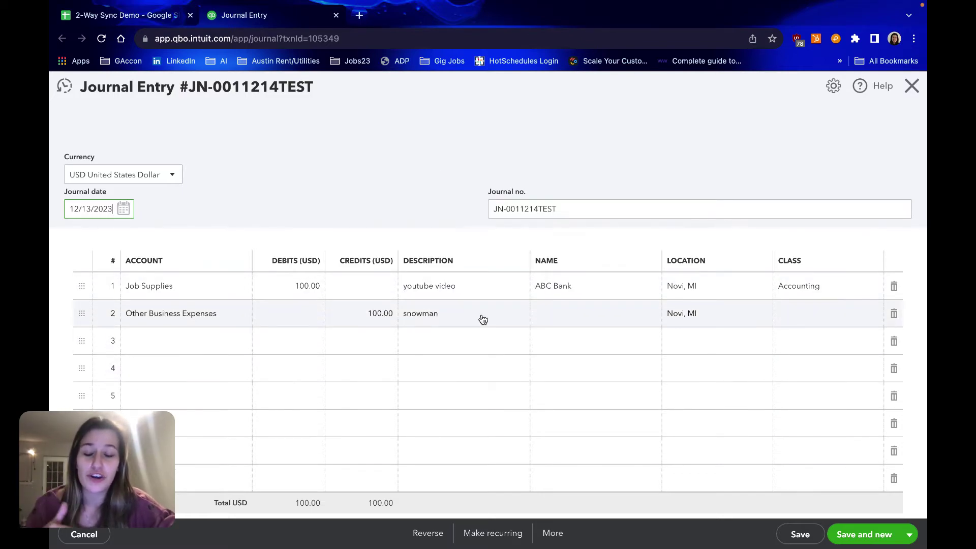
{"action": "left_click", "coordinate": [128, 24]}
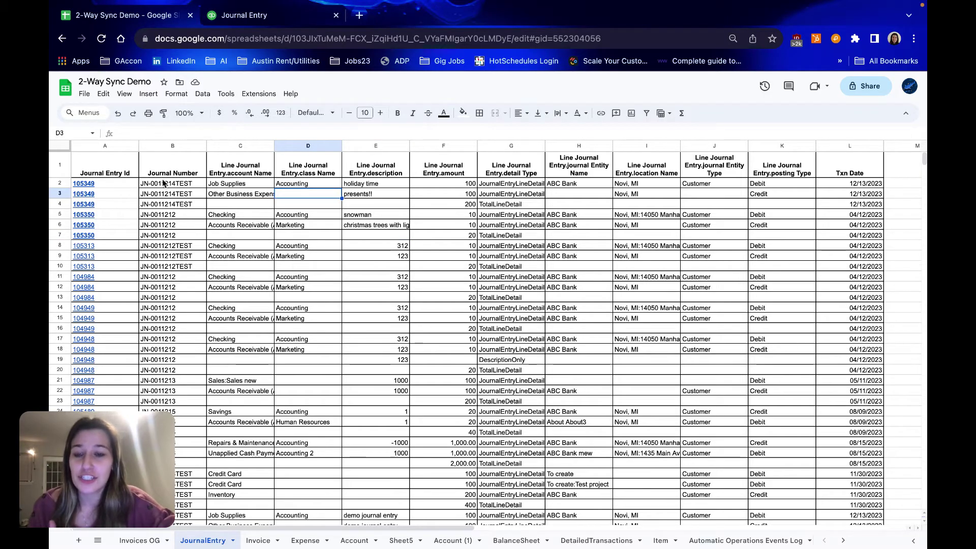
Select journal numbers B2:B7 and start G-Accon's Upload Data into QuickBooks for Journal Entries
{"action": "left_click_drag", "start_coordinate": [162, 185], "coordinate": [163, 236]}
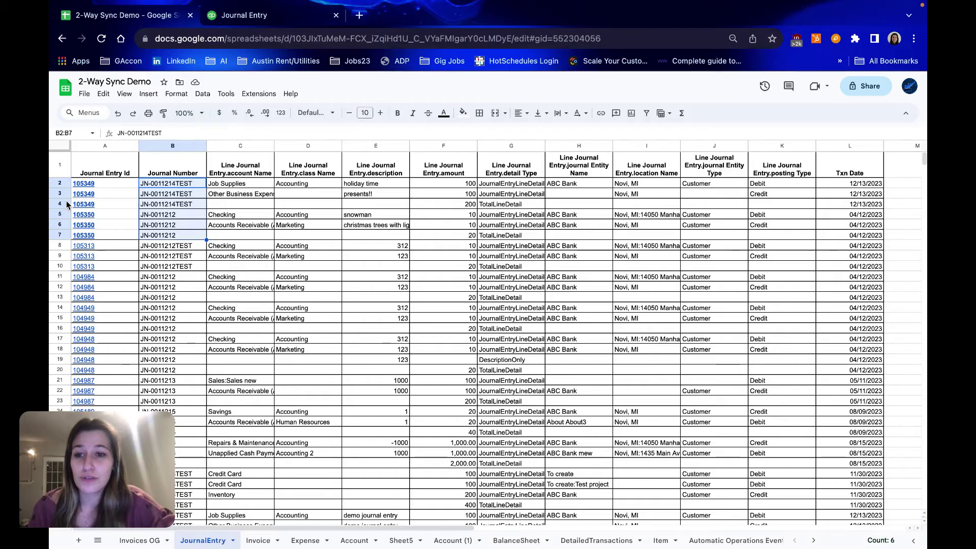
{"action": "left_click", "coordinate": [259, 95]}
{"action": "mouse_move", "coordinate": [294, 219]}
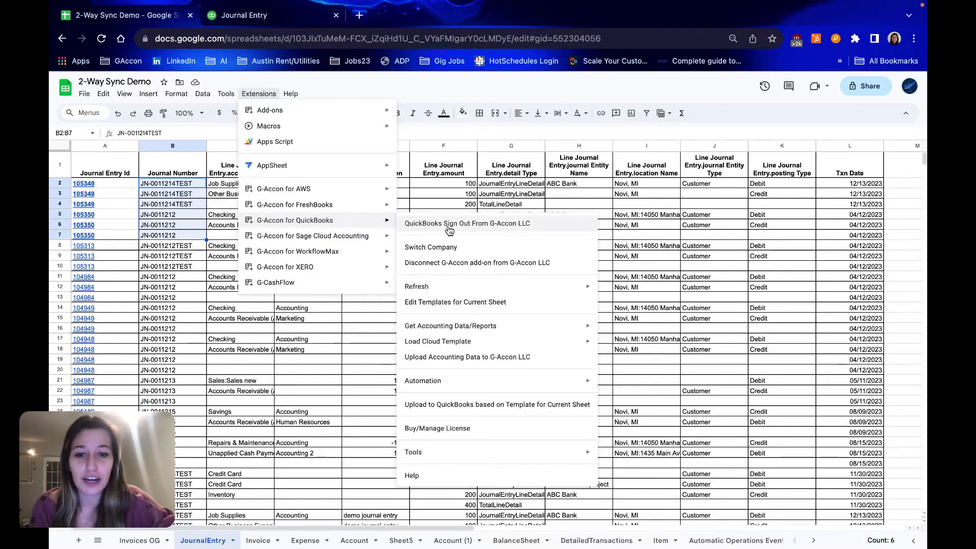
{"action": "left_click", "coordinate": [449, 360]}
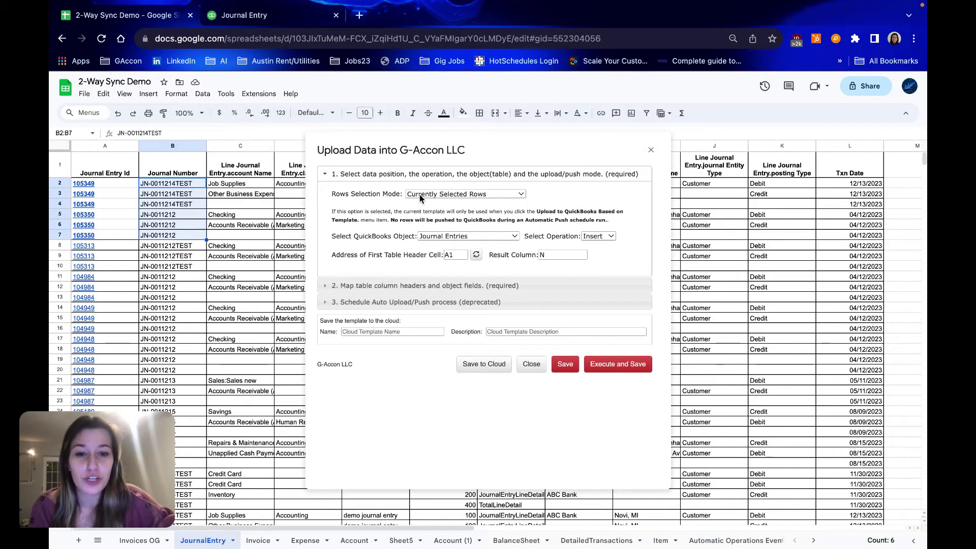
{"action": "left_click", "coordinate": [521, 194]}
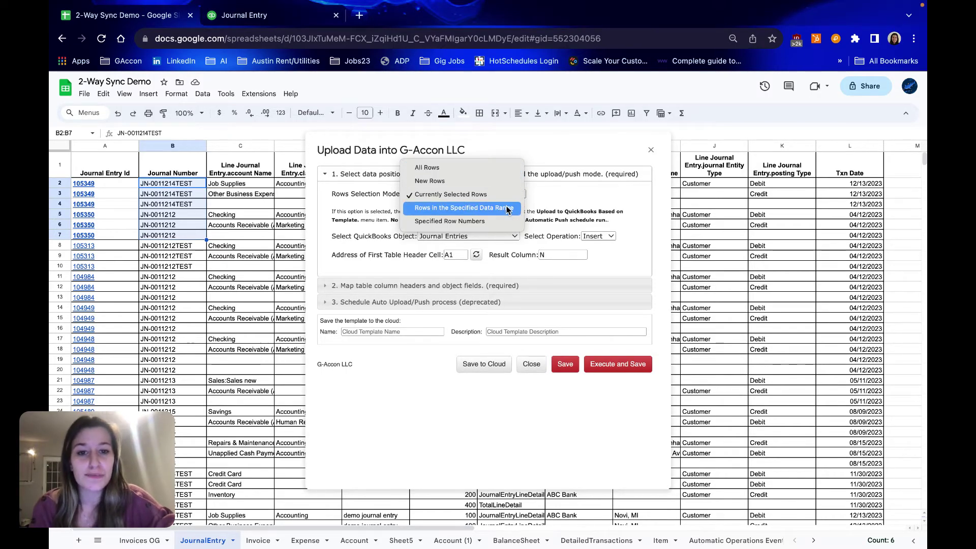
Upload Currently Selected Rows with the Update operation, then Execute and Save
{"action": "left_click", "coordinate": [572, 199]}
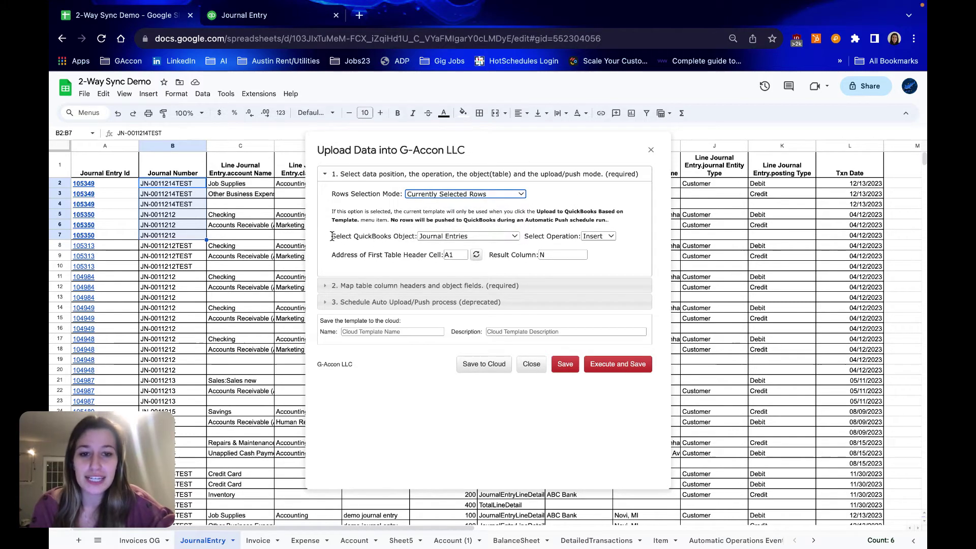
{"action": "left_click", "coordinate": [611, 238]}
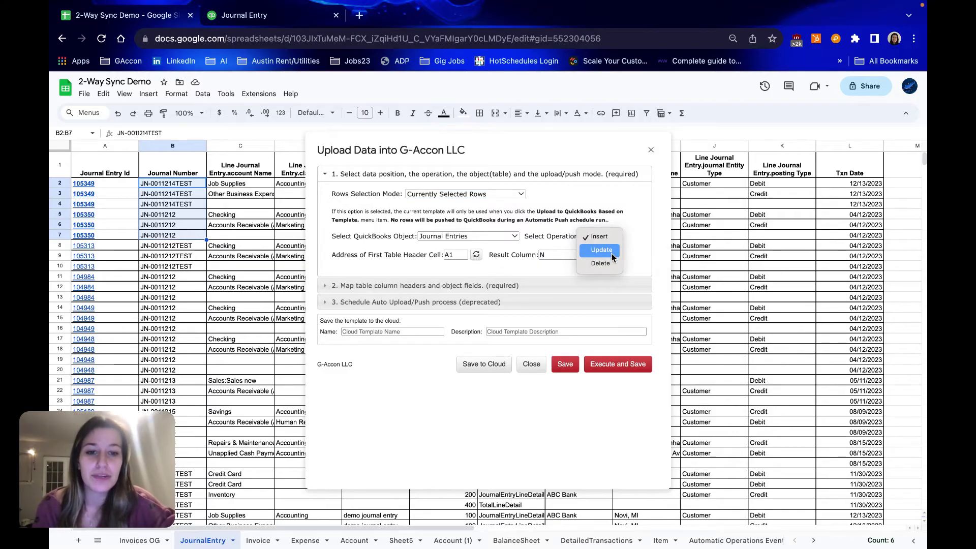
{"action": "left_click", "coordinate": [611, 252]}
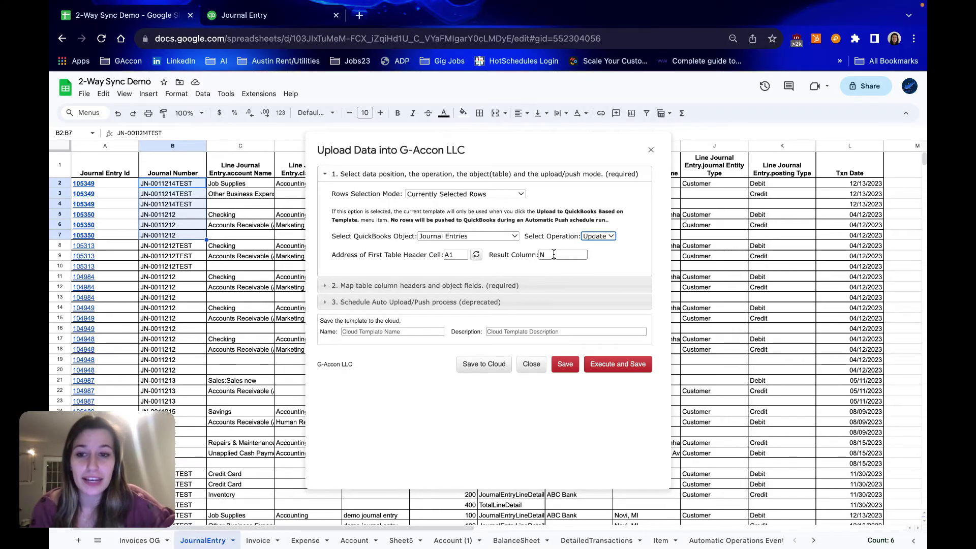
{"action": "left_click", "coordinate": [617, 365]}
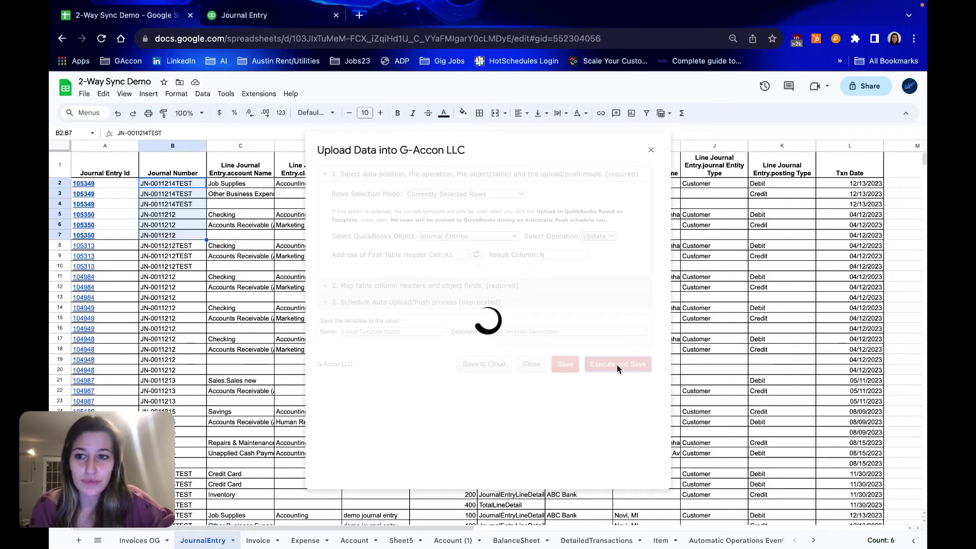
Review the result columns: Success TRUE, Created FALSE, empty Error and a timestamp for row 2
{"action": "scroll", "coordinate": [500, 325], "scroll_direction": "right", "scroll_amount": 4}
{"action": "scroll", "coordinate": [499, 325], "scroll_direction": "right", "scroll_amount": 1}
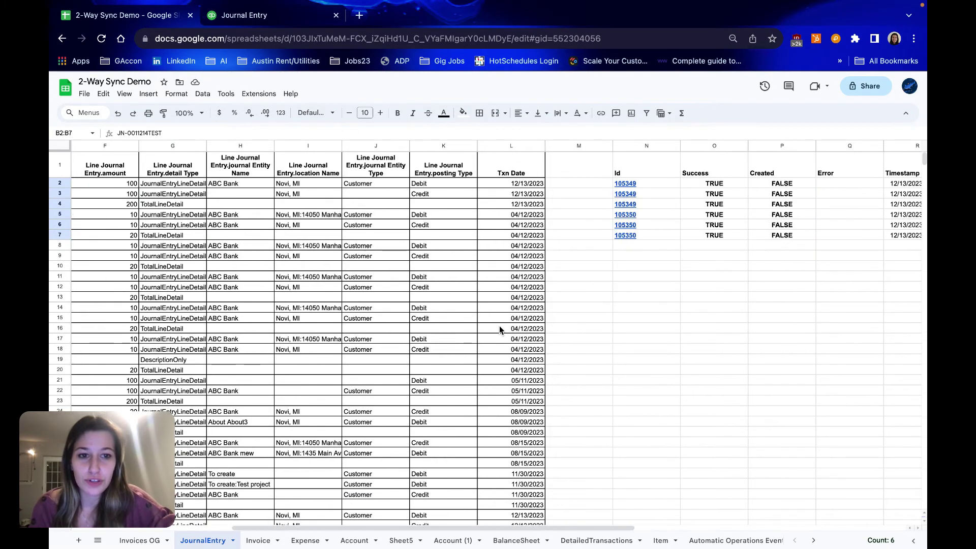
{"action": "scroll", "coordinate": [499, 326], "scroll_direction": "right", "scroll_amount": 1}
{"action": "scroll", "coordinate": [499, 325], "scroll_direction": "right", "scroll_amount": 1}
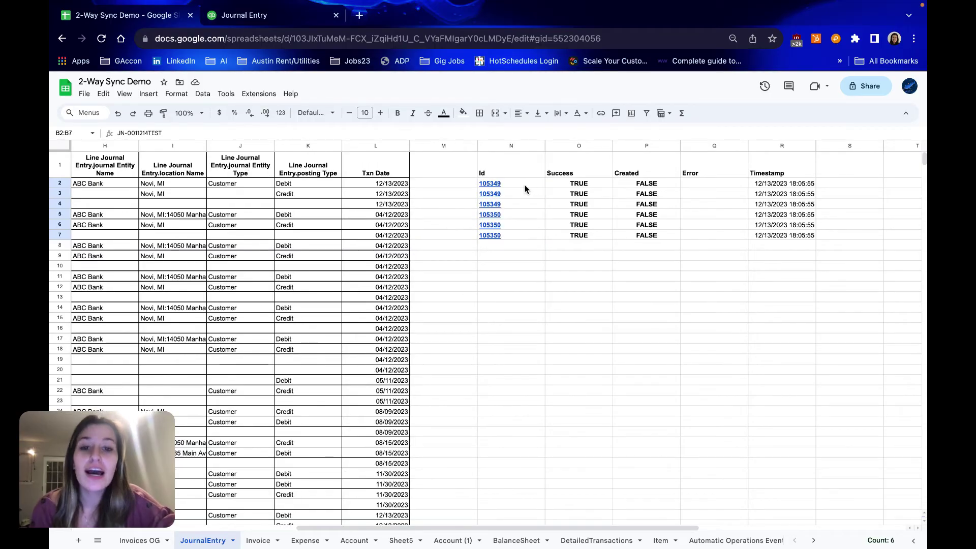
{"action": "left_click", "coordinate": [717, 182]}
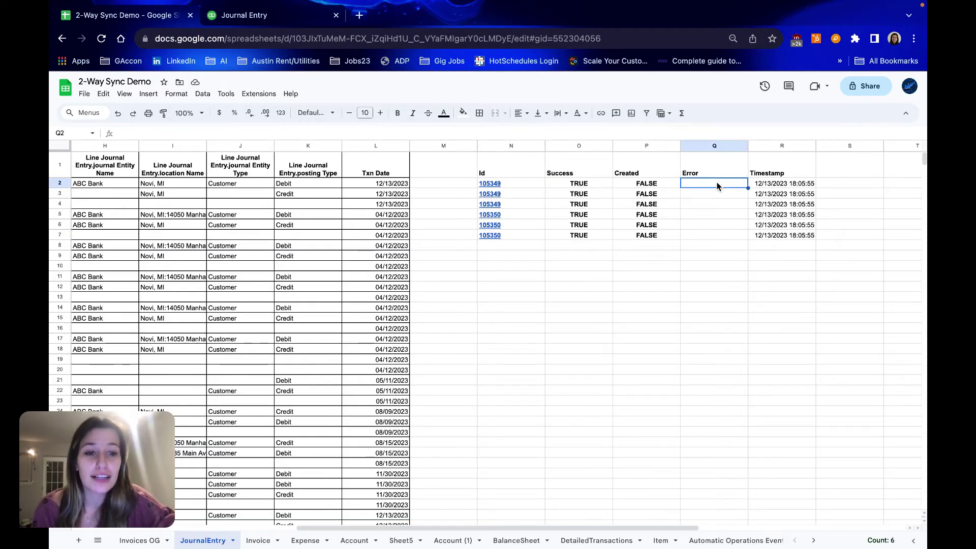
{"action": "left_click", "coordinate": [590, 184]}
{"action": "left_click", "coordinate": [776, 184]}
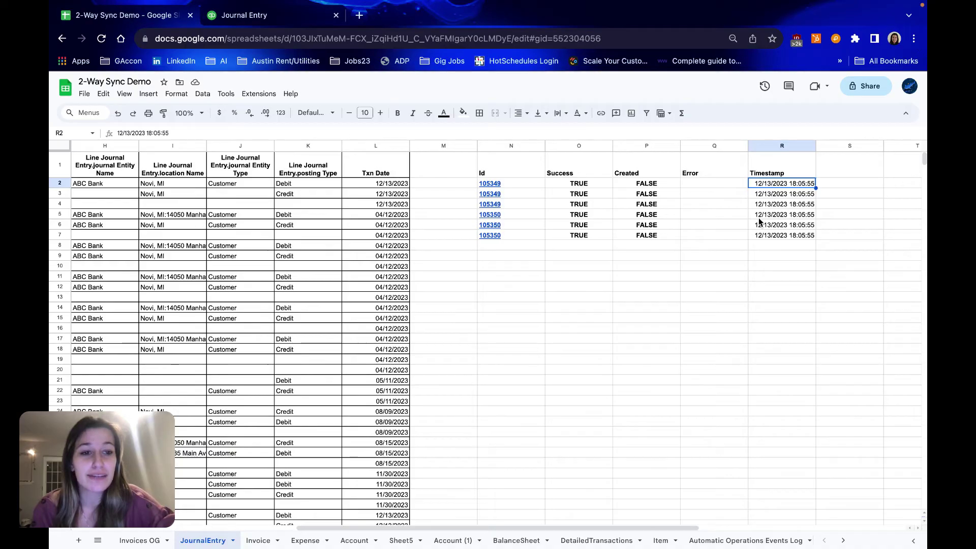
{"action": "left_click", "coordinate": [596, 185]}
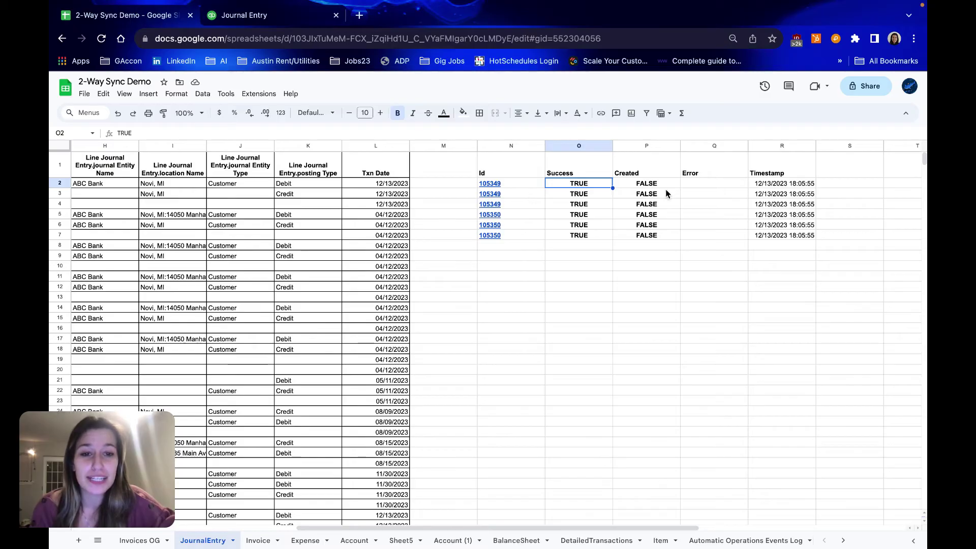
{"action": "left_click", "coordinate": [645, 183]}
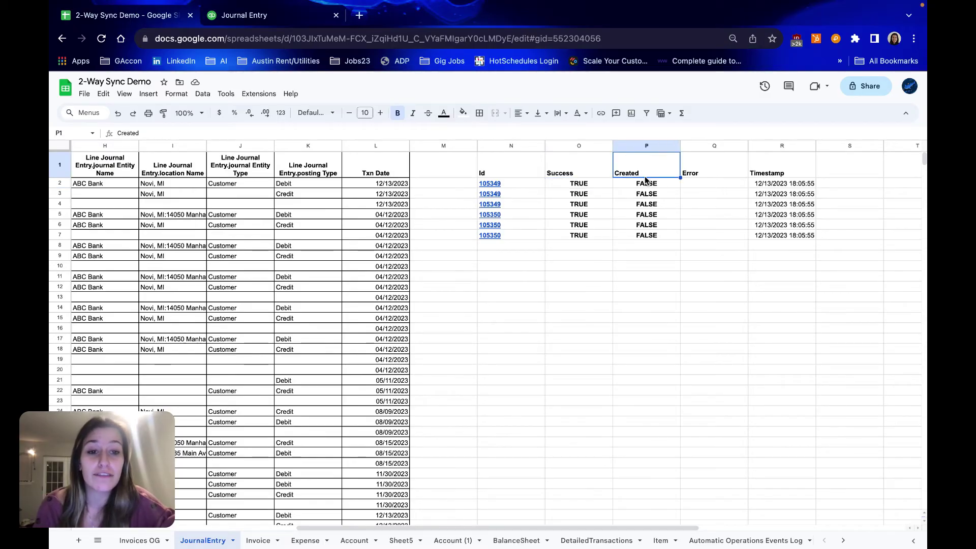
{"action": "left_click", "coordinate": [587, 188]}
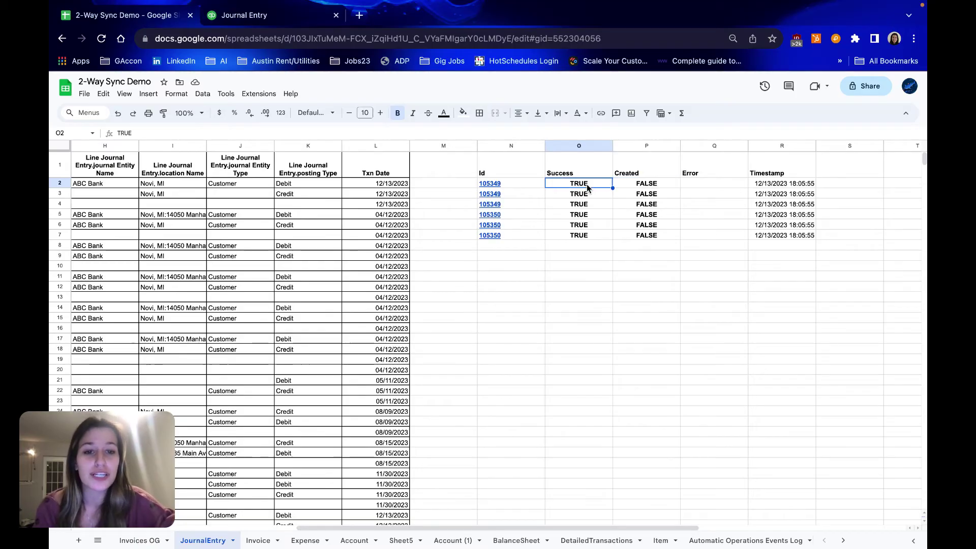
{"action": "left_click", "coordinate": [490, 185]}
Open journal 105349 in QuickBooks and verify 'holiday time' and 'presents!!' match the sheet
{"action": "left_click", "coordinate": [508, 198]}
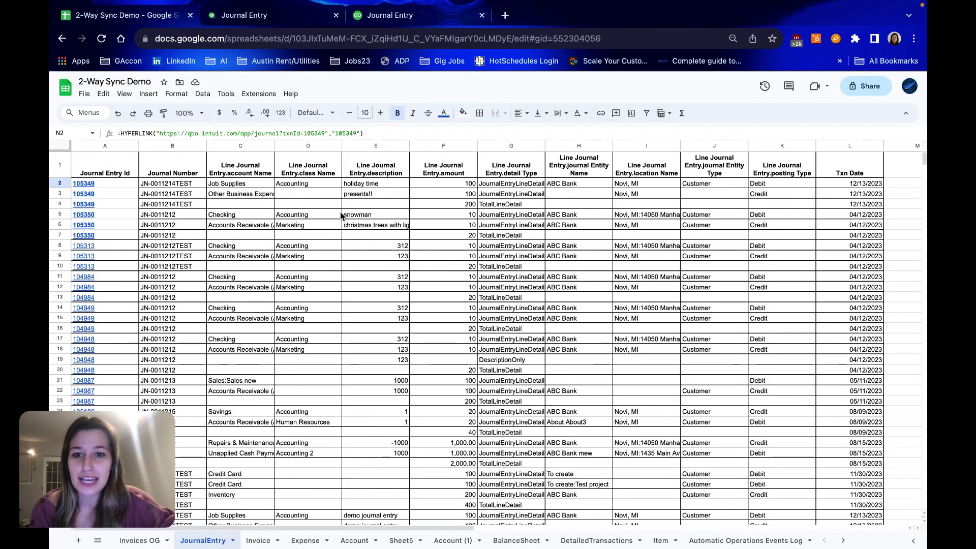
{"action": "left_click", "coordinate": [398, 186]}
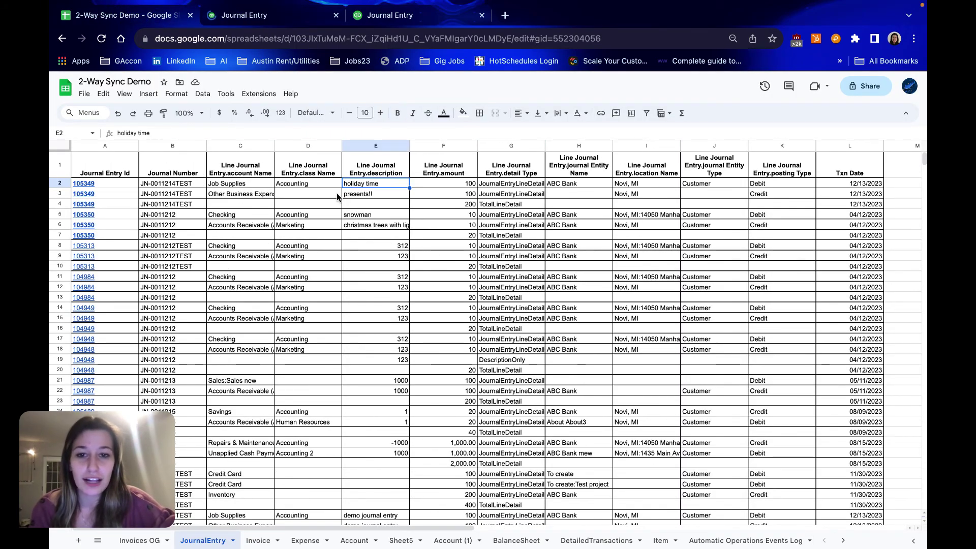
{"action": "left_click", "coordinate": [256, 18]}
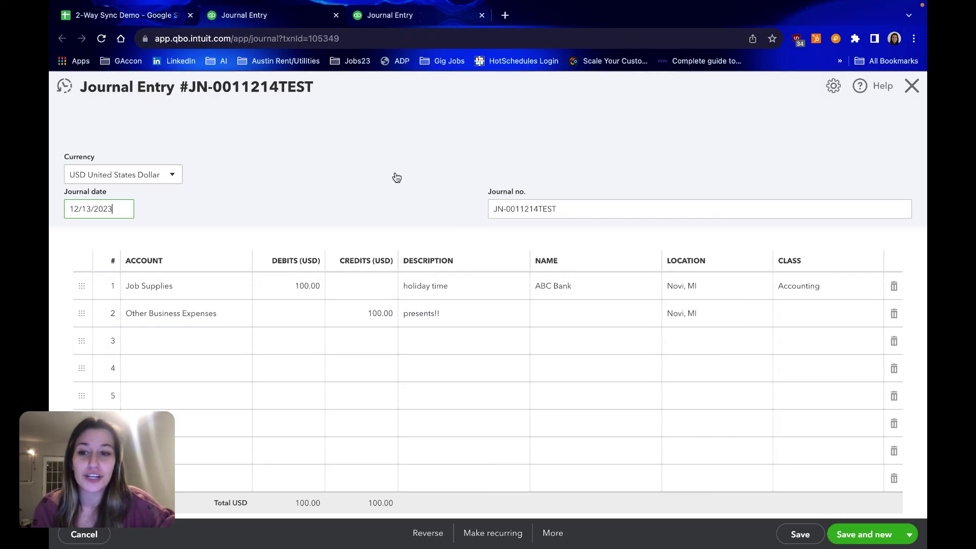
{"action": "left_click", "coordinate": [128, 15]}
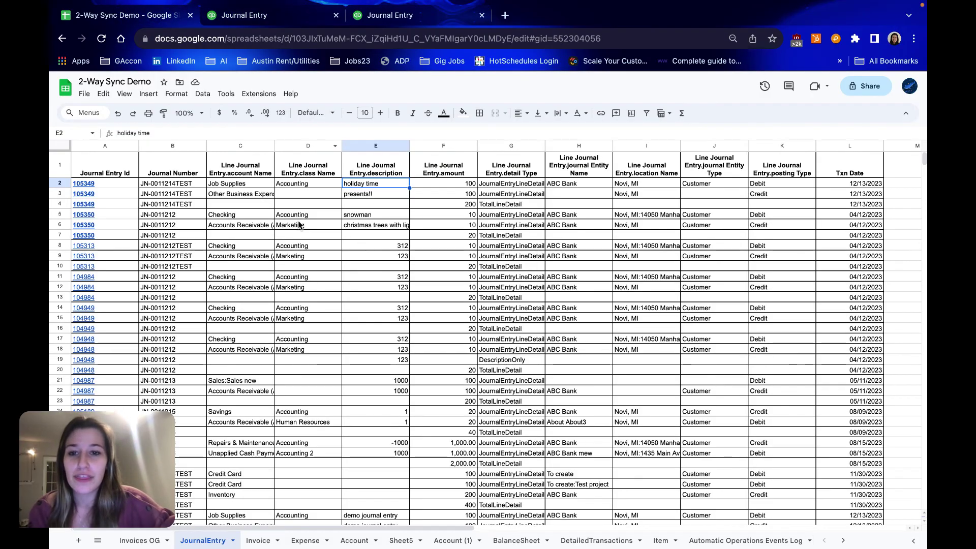
{"action": "left_click", "coordinate": [261, 194]}
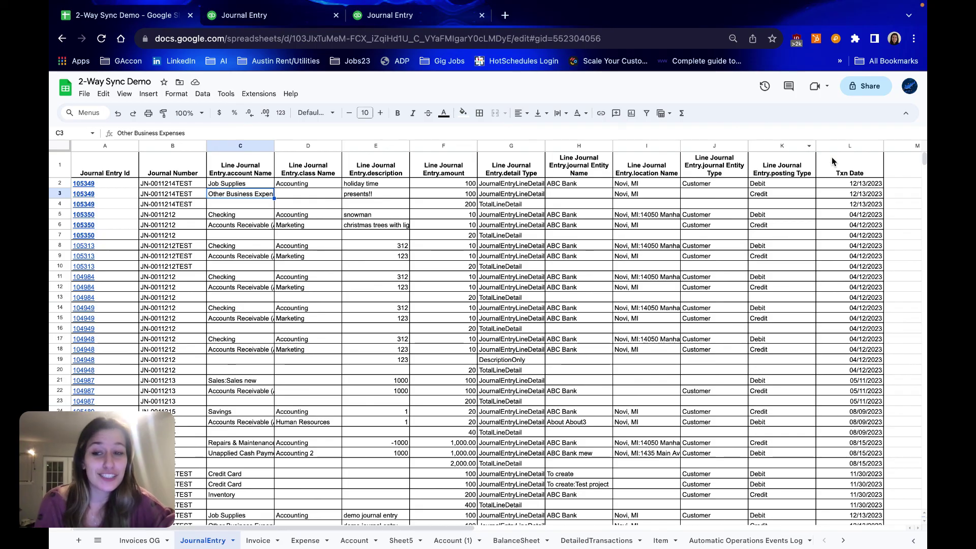